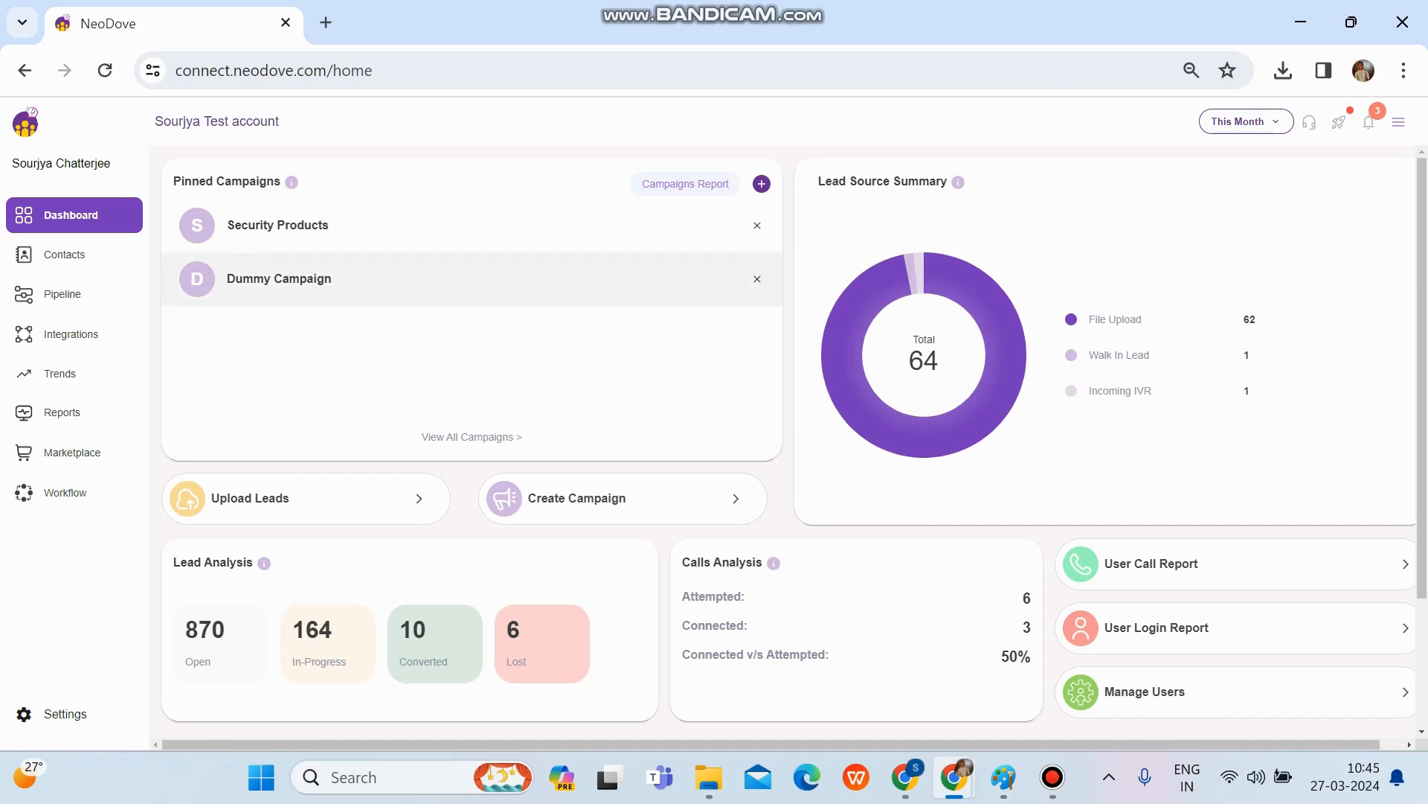
Step: Open the engagement form of the Test 234 campaign in the Sales pipeline
{"action": "left_click", "coordinate": [64, 294]}
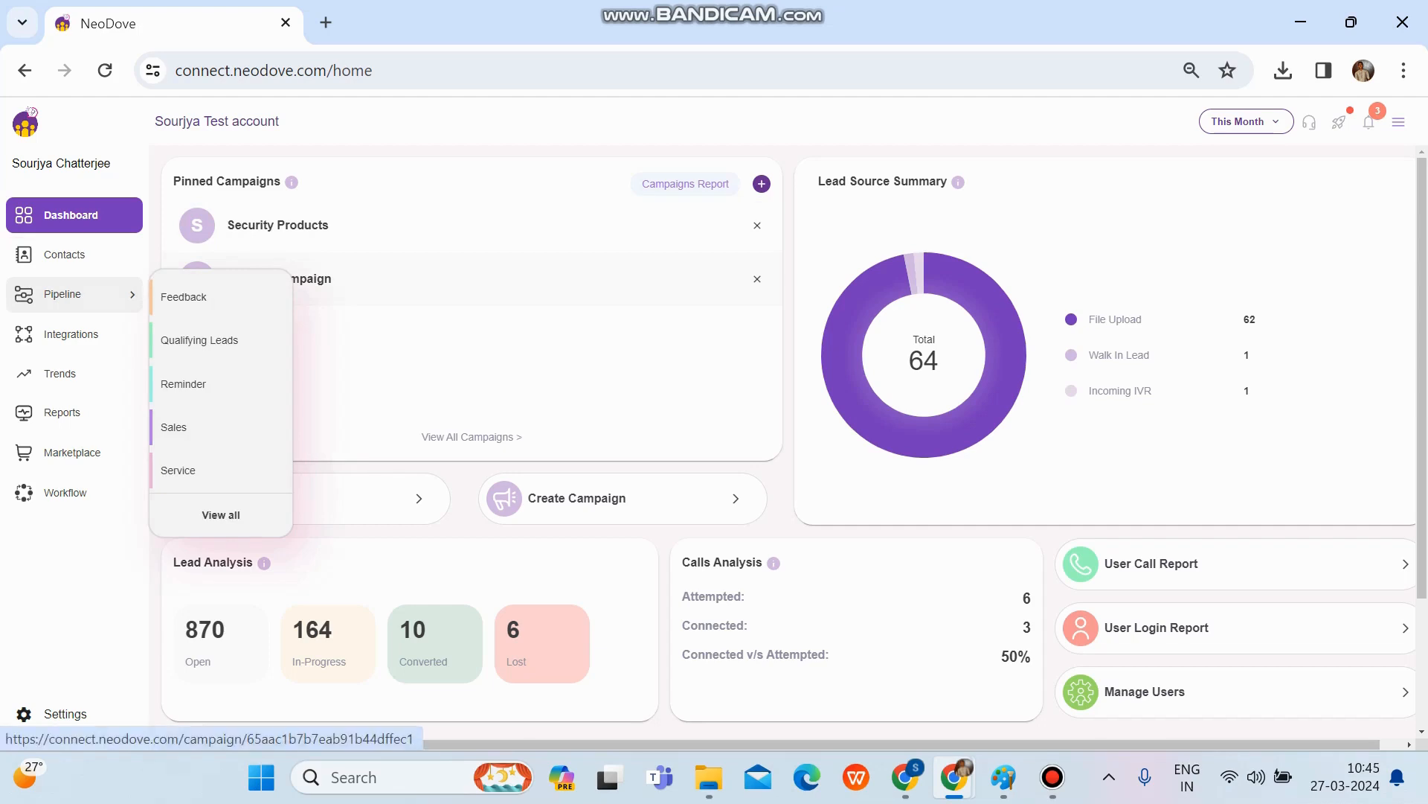
{"action": "left_click", "coordinate": [186, 427]}
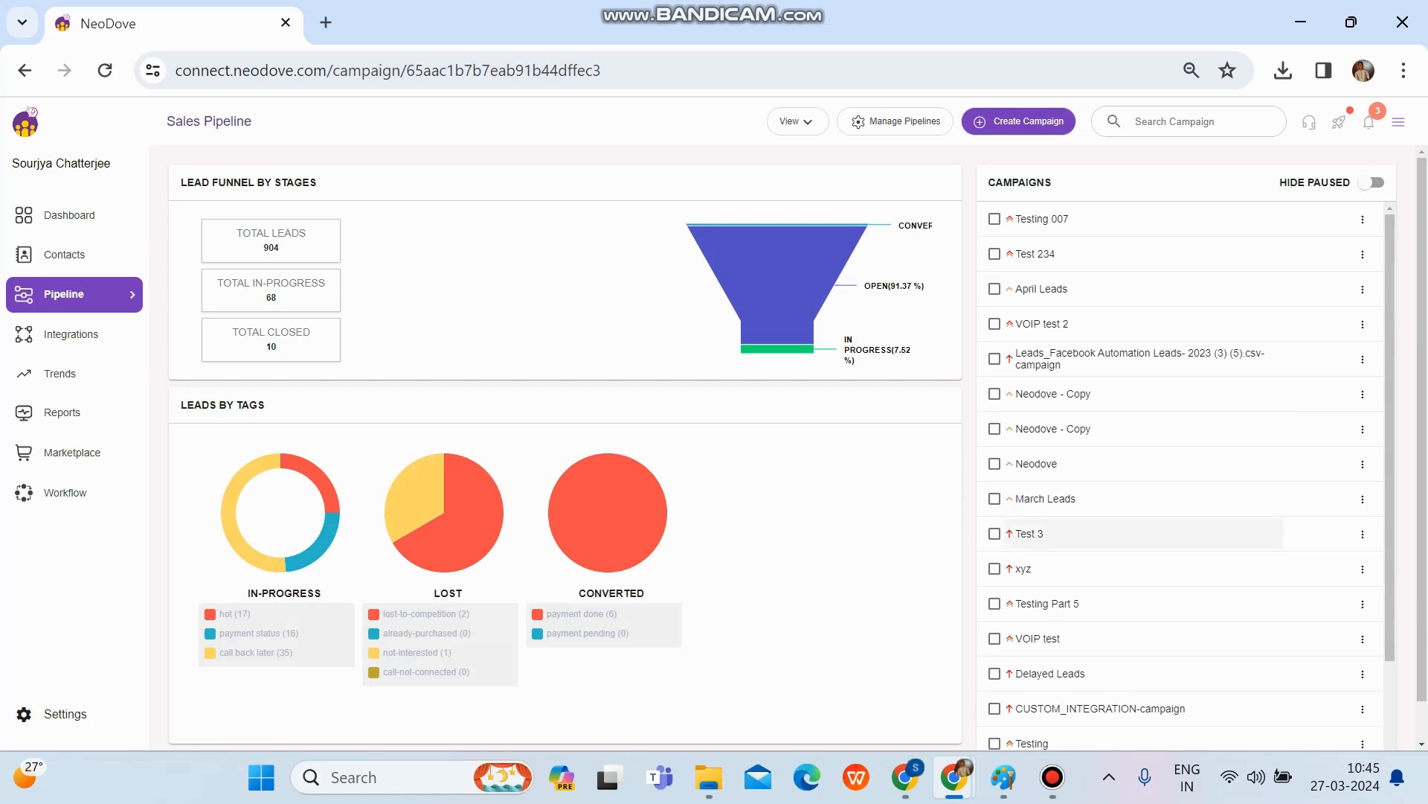
{"action": "scroll", "coordinate": [1145, 405], "scroll_direction": "down", "scroll_amount": 2}
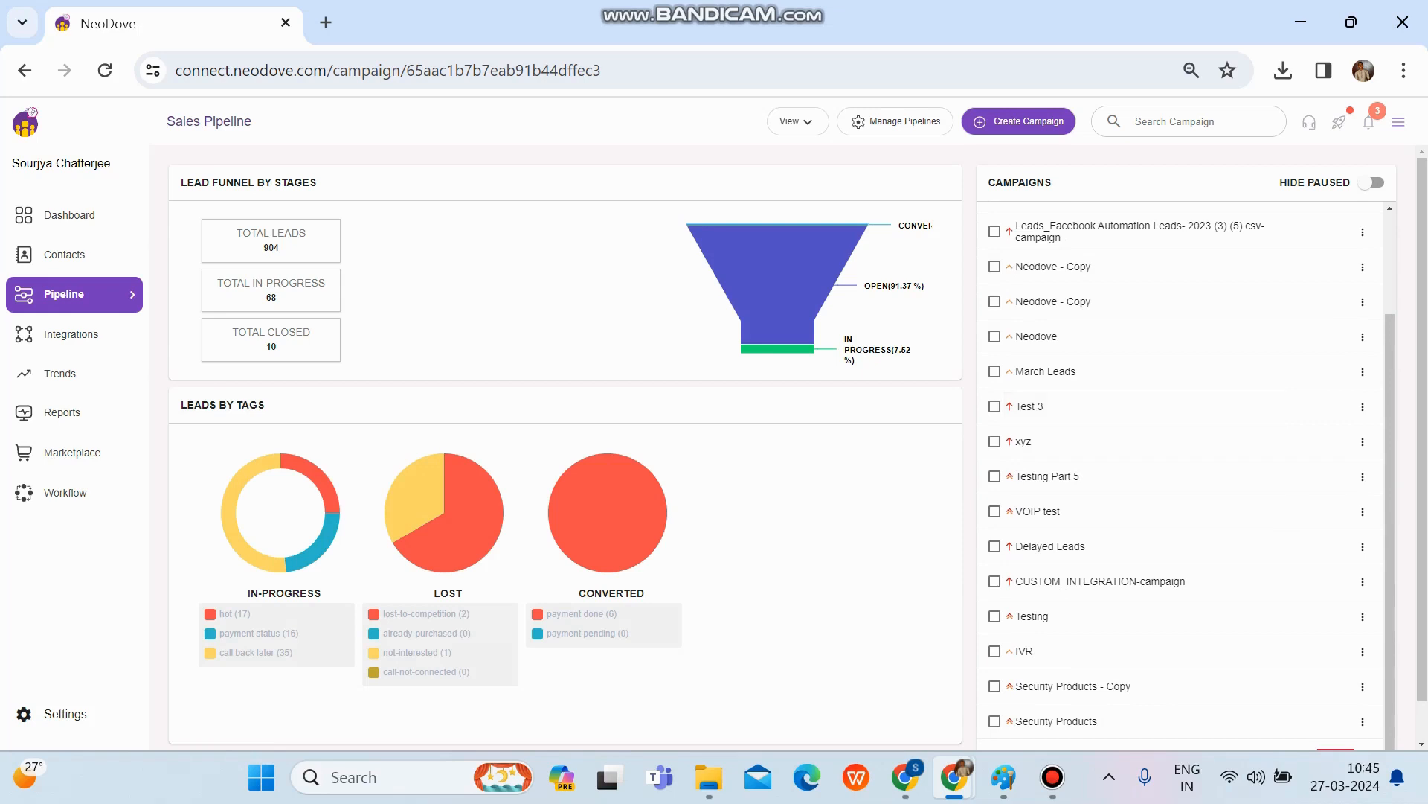
{"action": "scroll", "coordinate": [1146, 406], "scroll_direction": "up", "scroll_amount": 2}
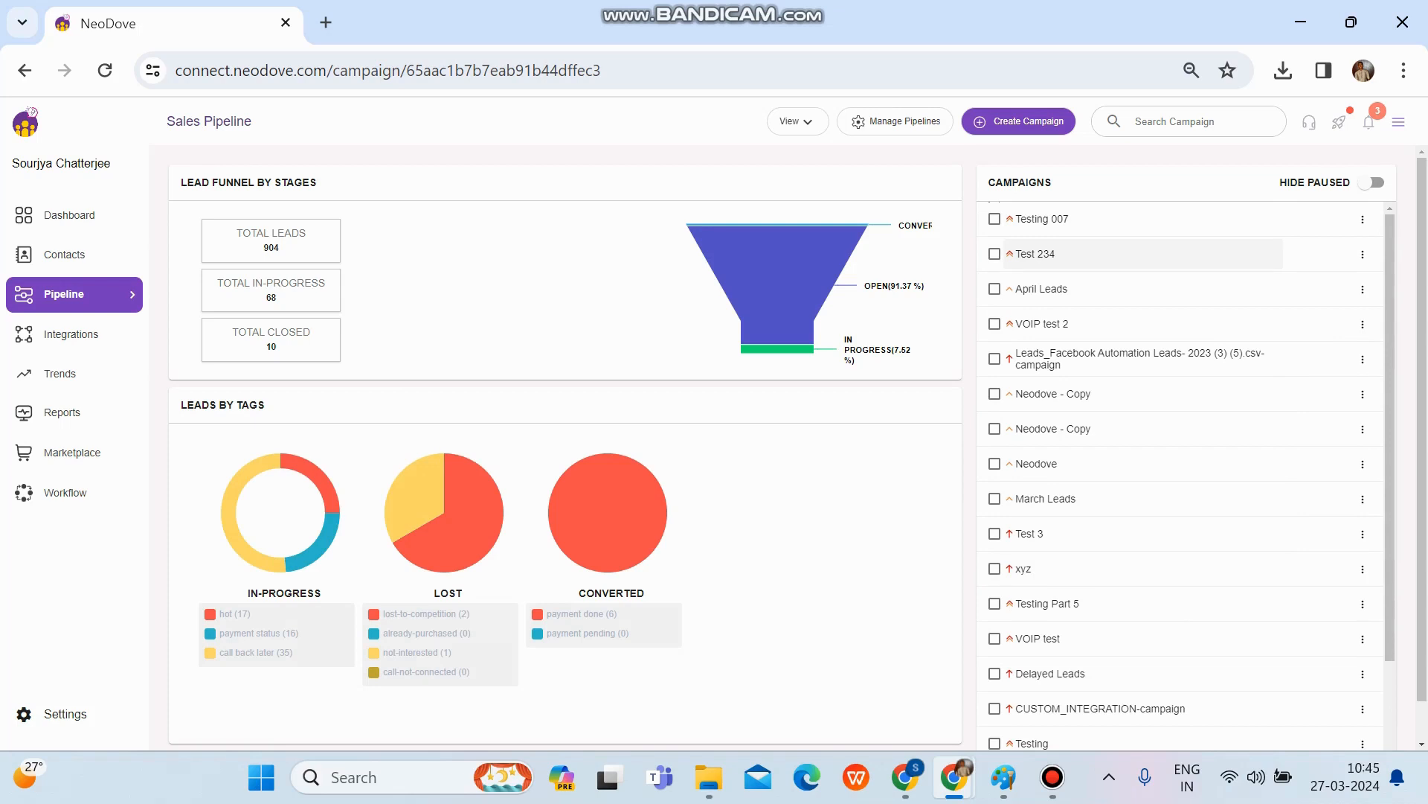
{"action": "left_click", "coordinate": [1035, 254]}
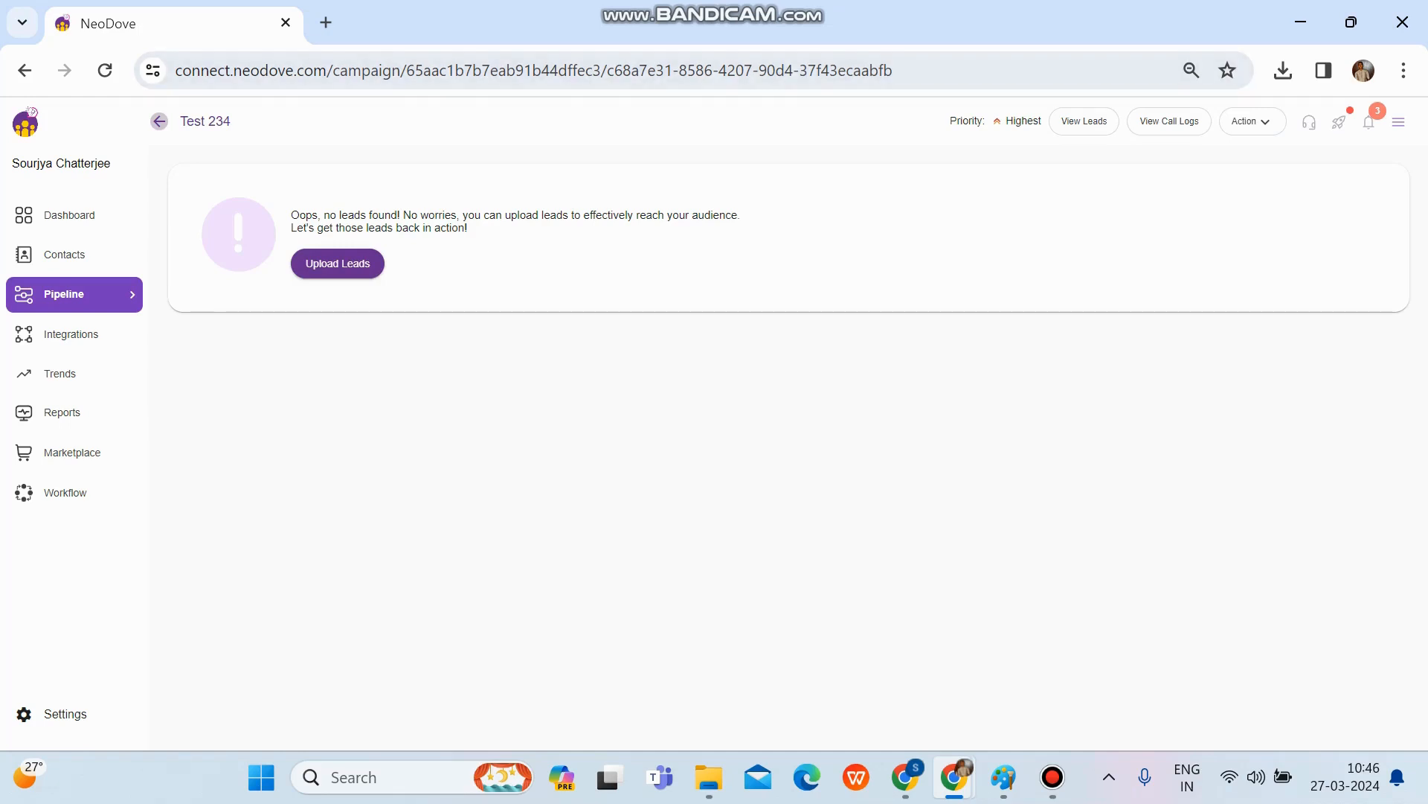
{"action": "left_click", "coordinate": [1252, 121]}
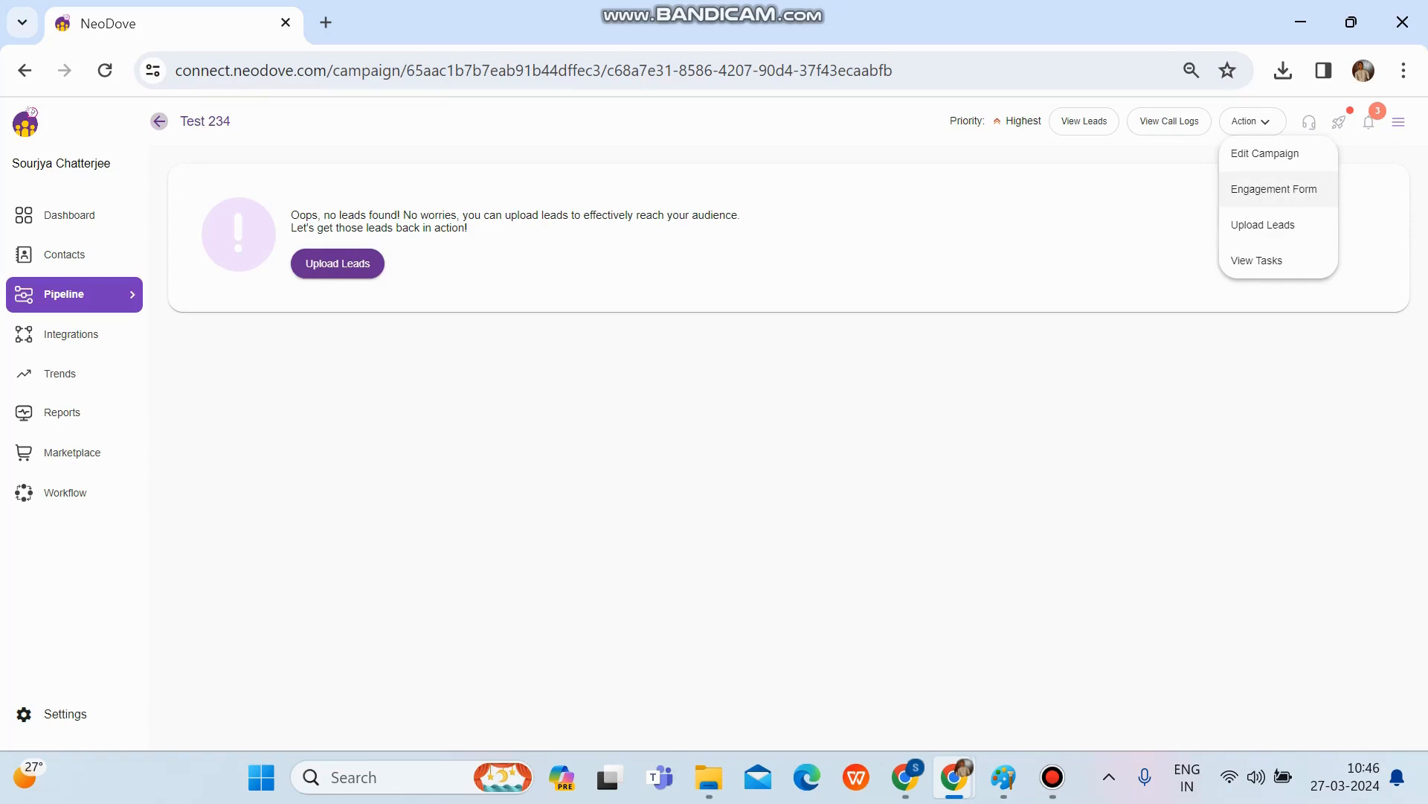
{"action": "left_click", "coordinate": [1273, 189]}
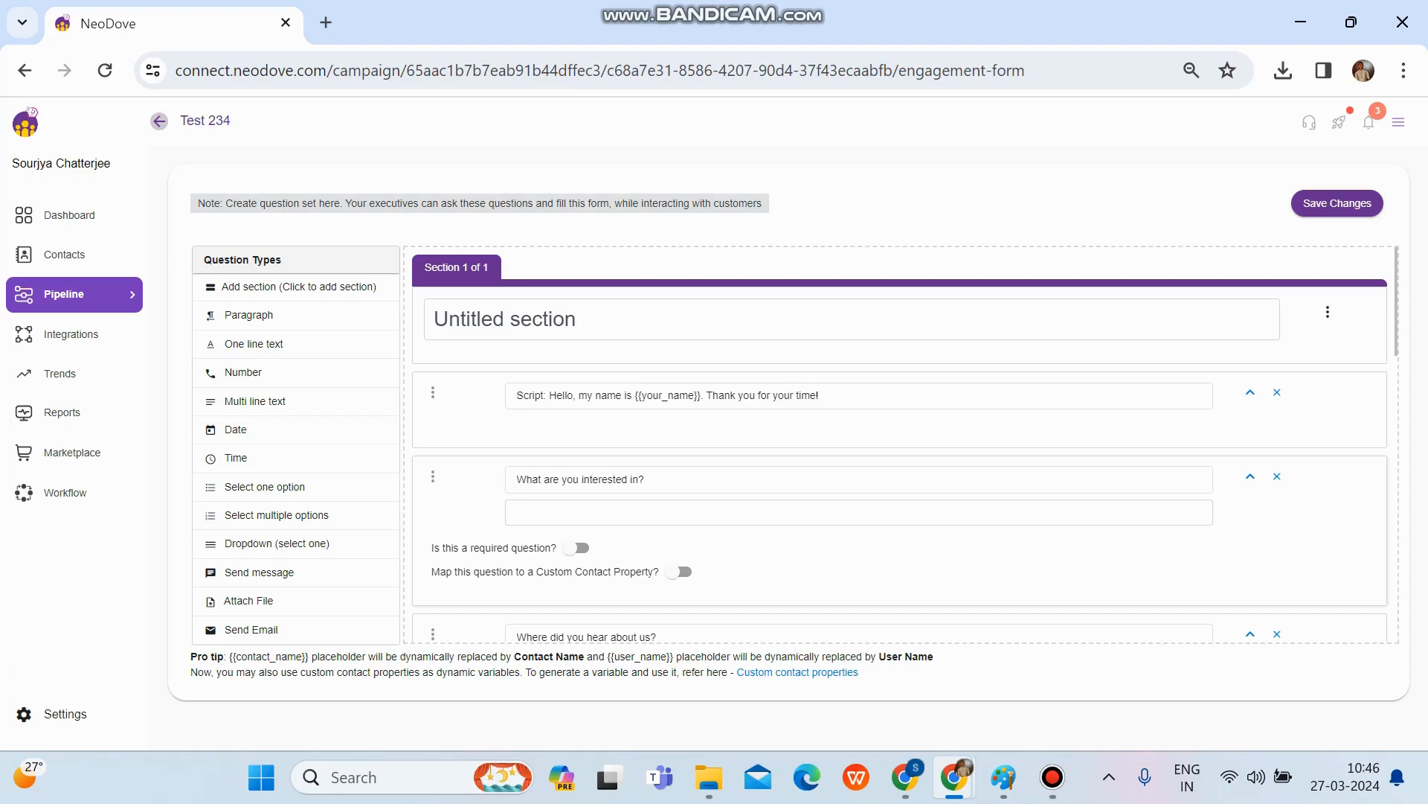
Step: Remove all existing fields from the untitled section, from the script paragraph through both Send message fields
{"action": "left_click", "coordinate": [1277, 392]}
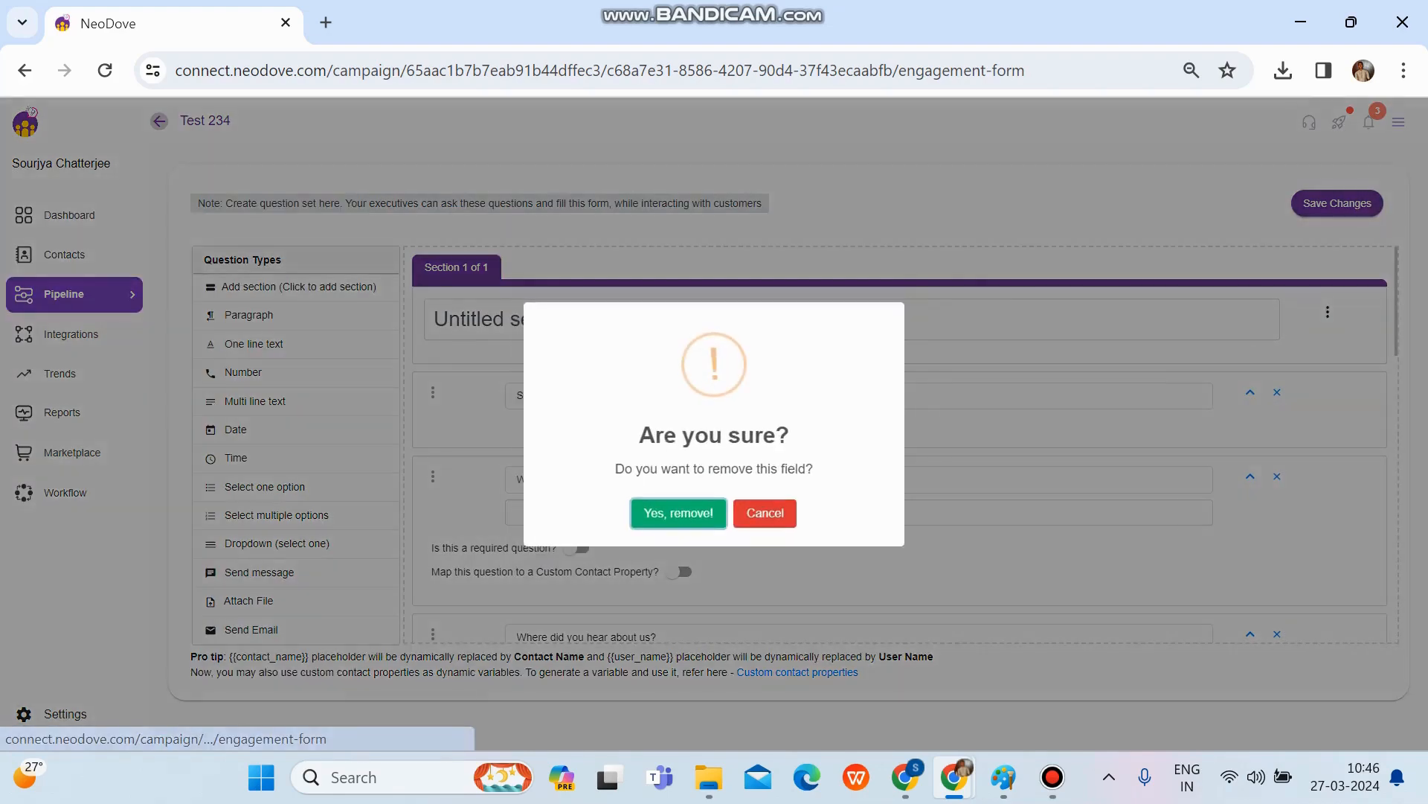
{"action": "key", "text": "Return"}
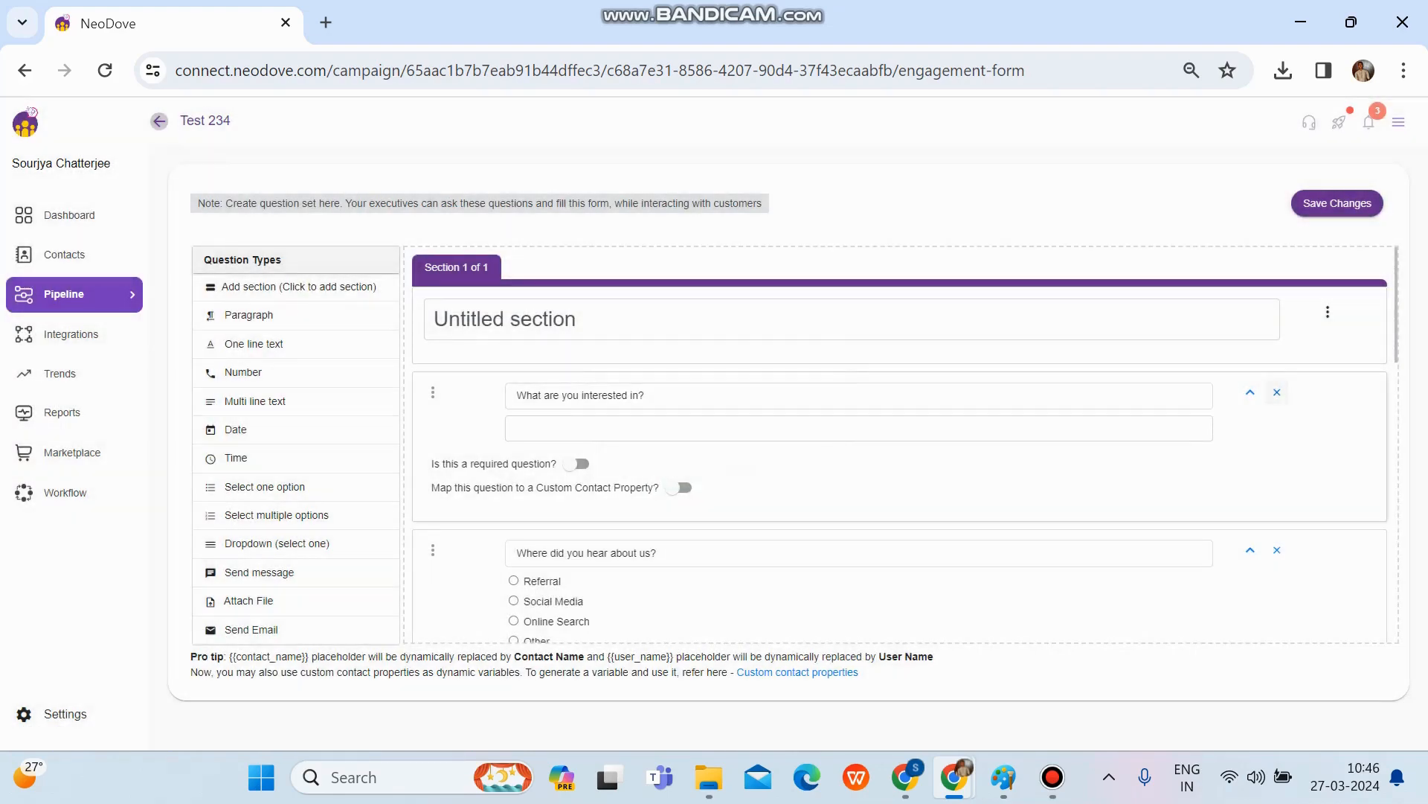
{"action": "left_click", "coordinate": [1277, 392]}
{"action": "left_click", "coordinate": [678, 512]}
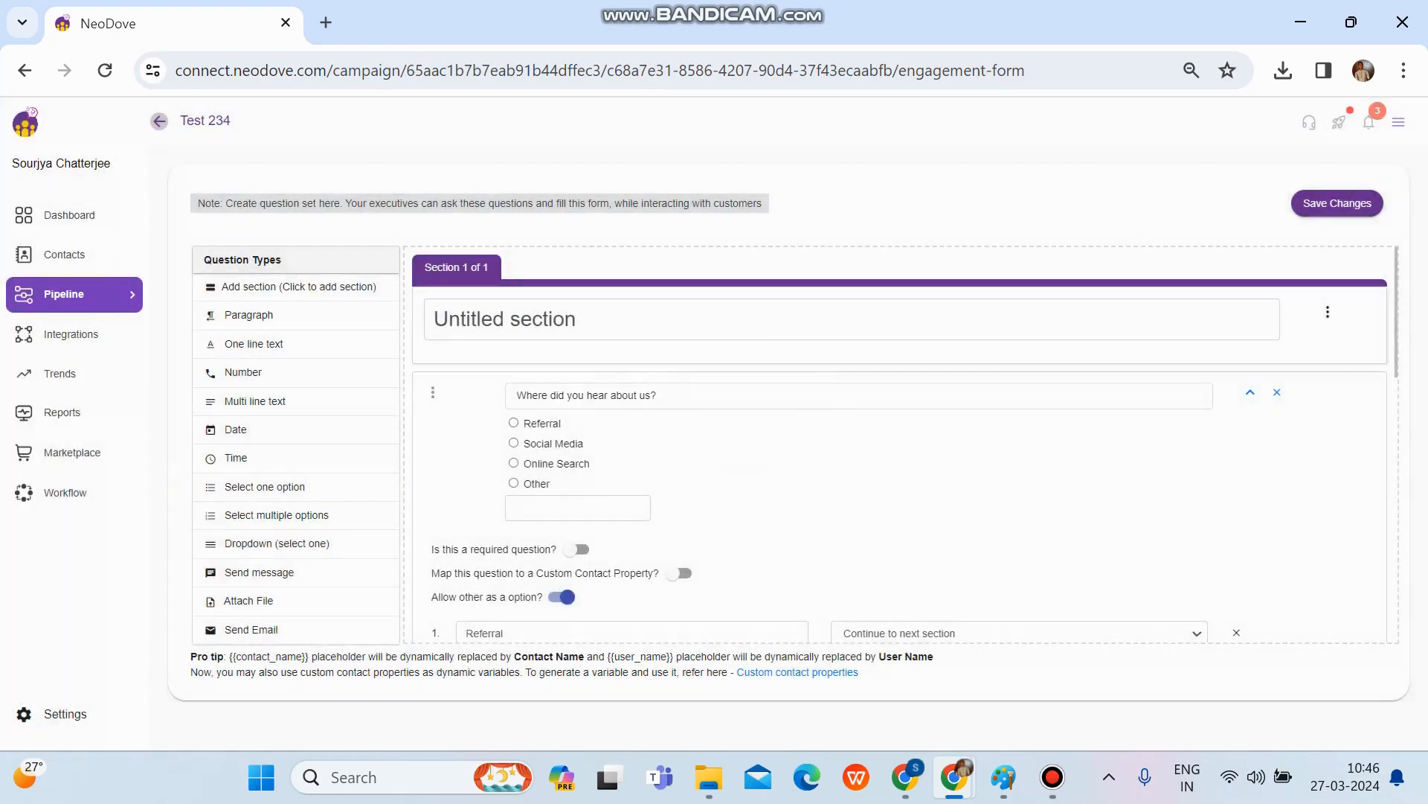
{"action": "left_click", "coordinate": [1277, 392]}
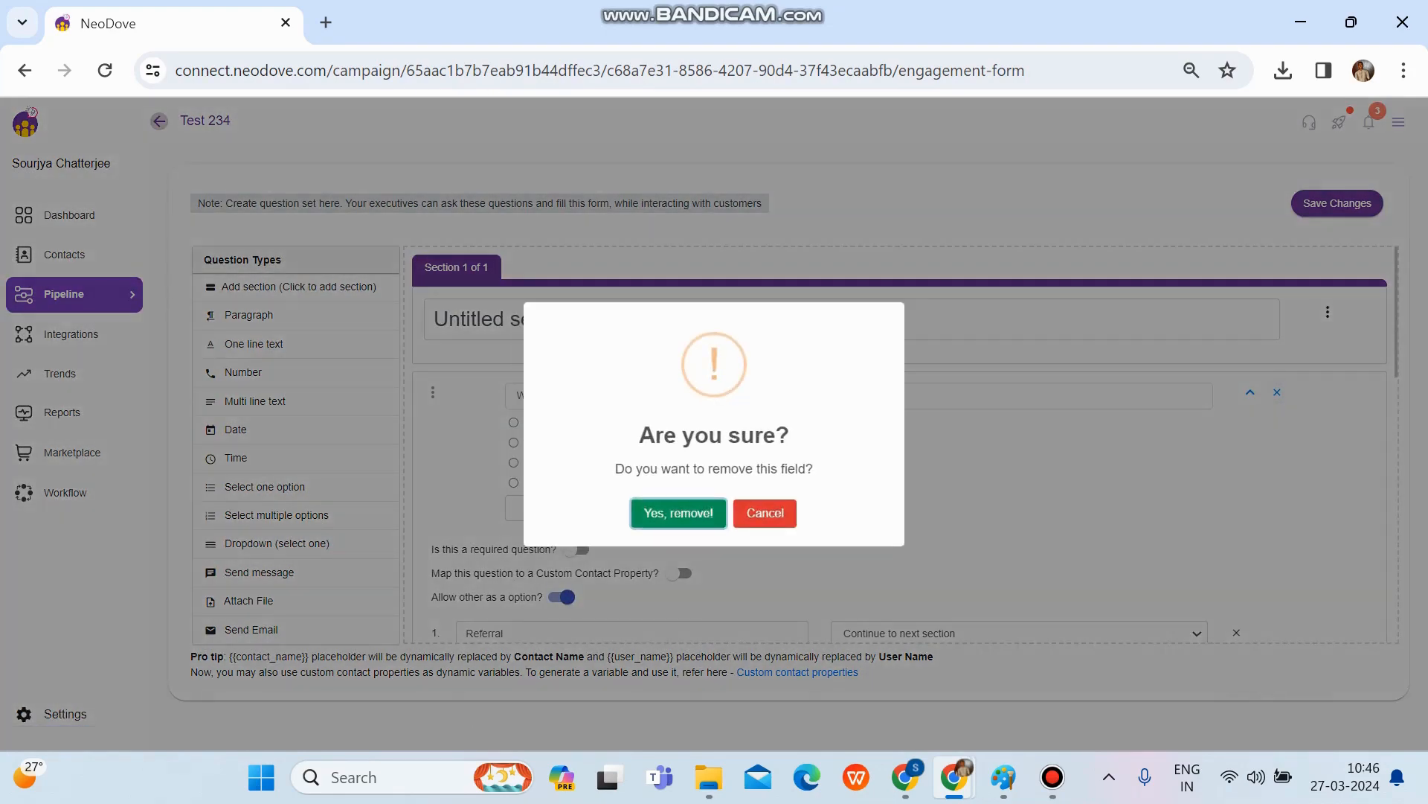
{"action": "key", "text": "Return"}
{"action": "left_click", "coordinate": [1277, 392]}
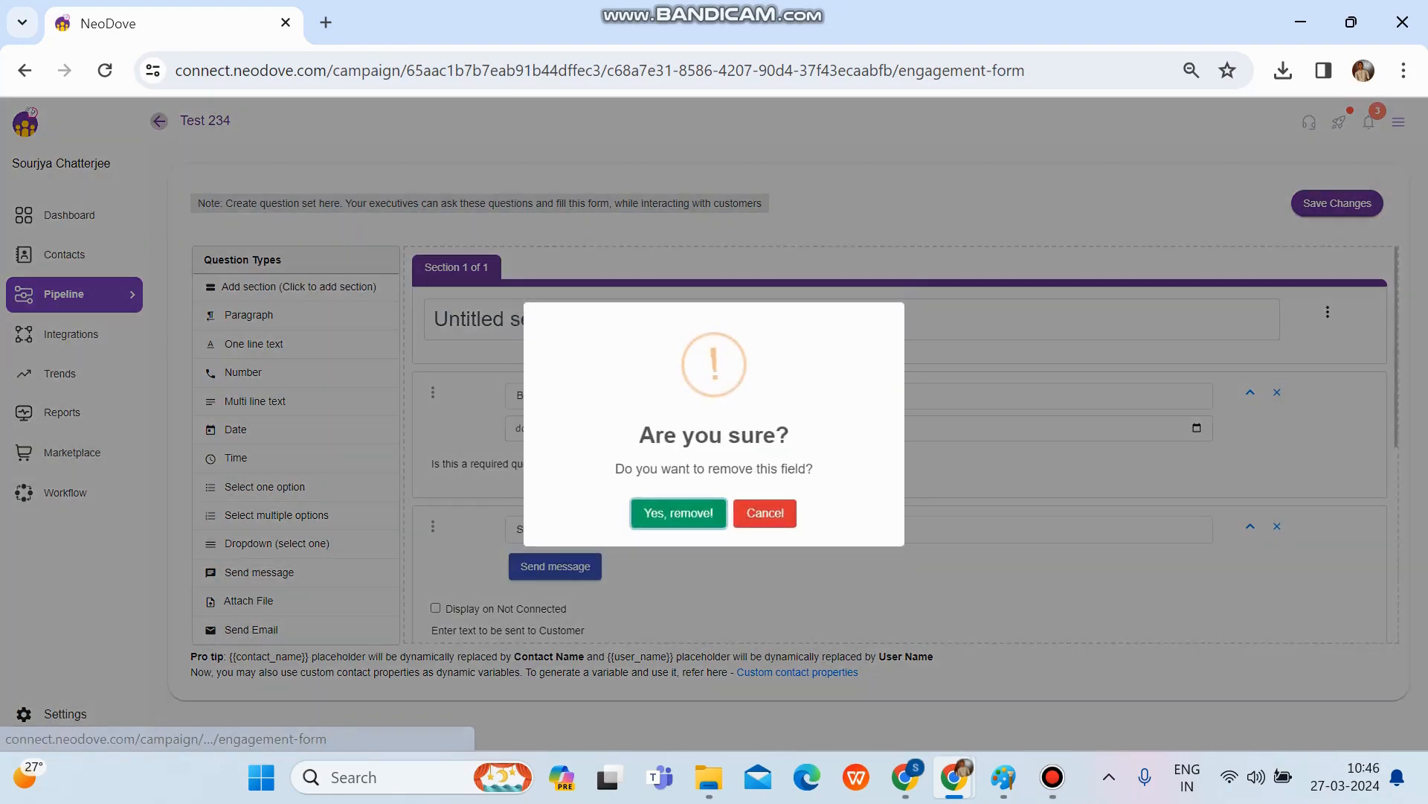
{"action": "left_click", "coordinate": [677, 512]}
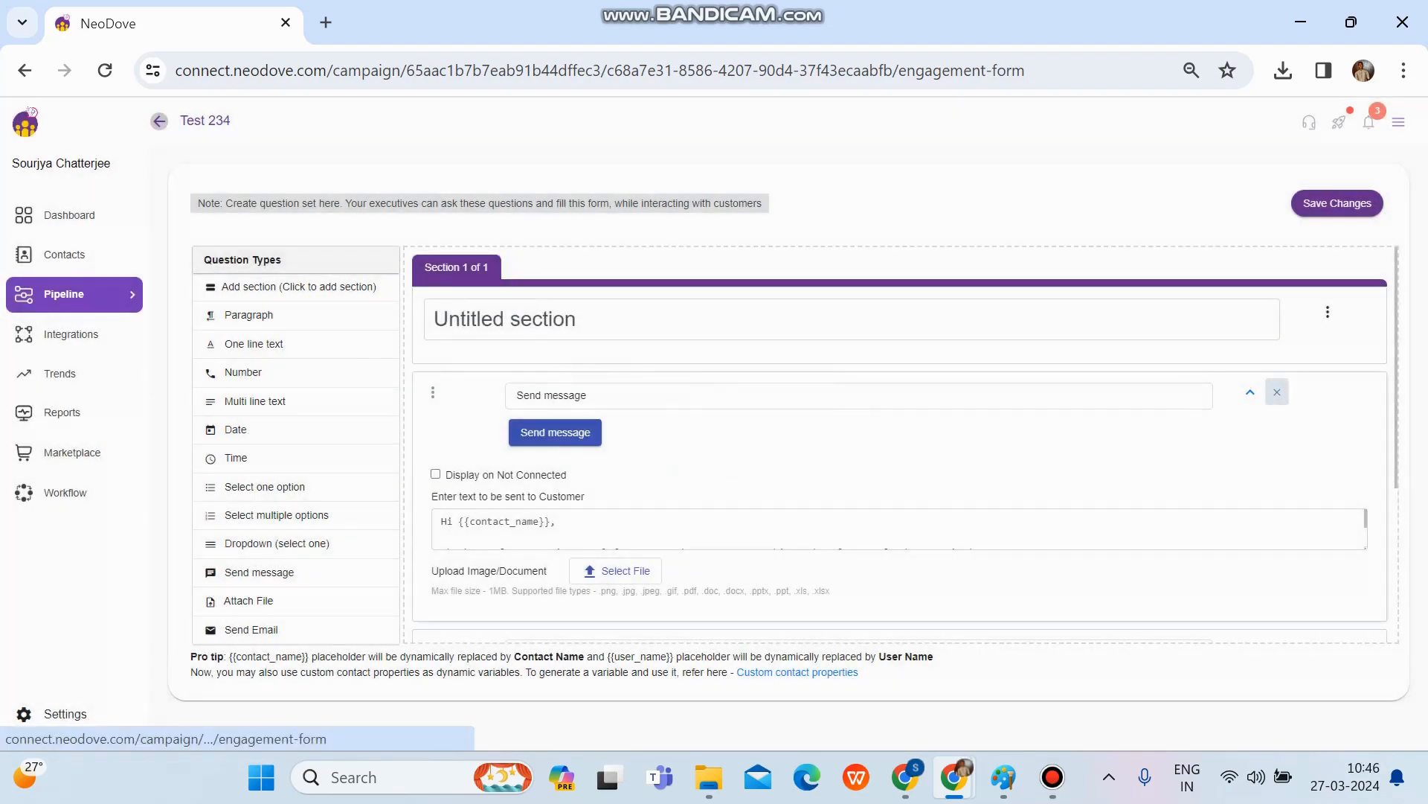
{"action": "left_click", "coordinate": [1276, 392]}
{"action": "key", "text": "Return"}
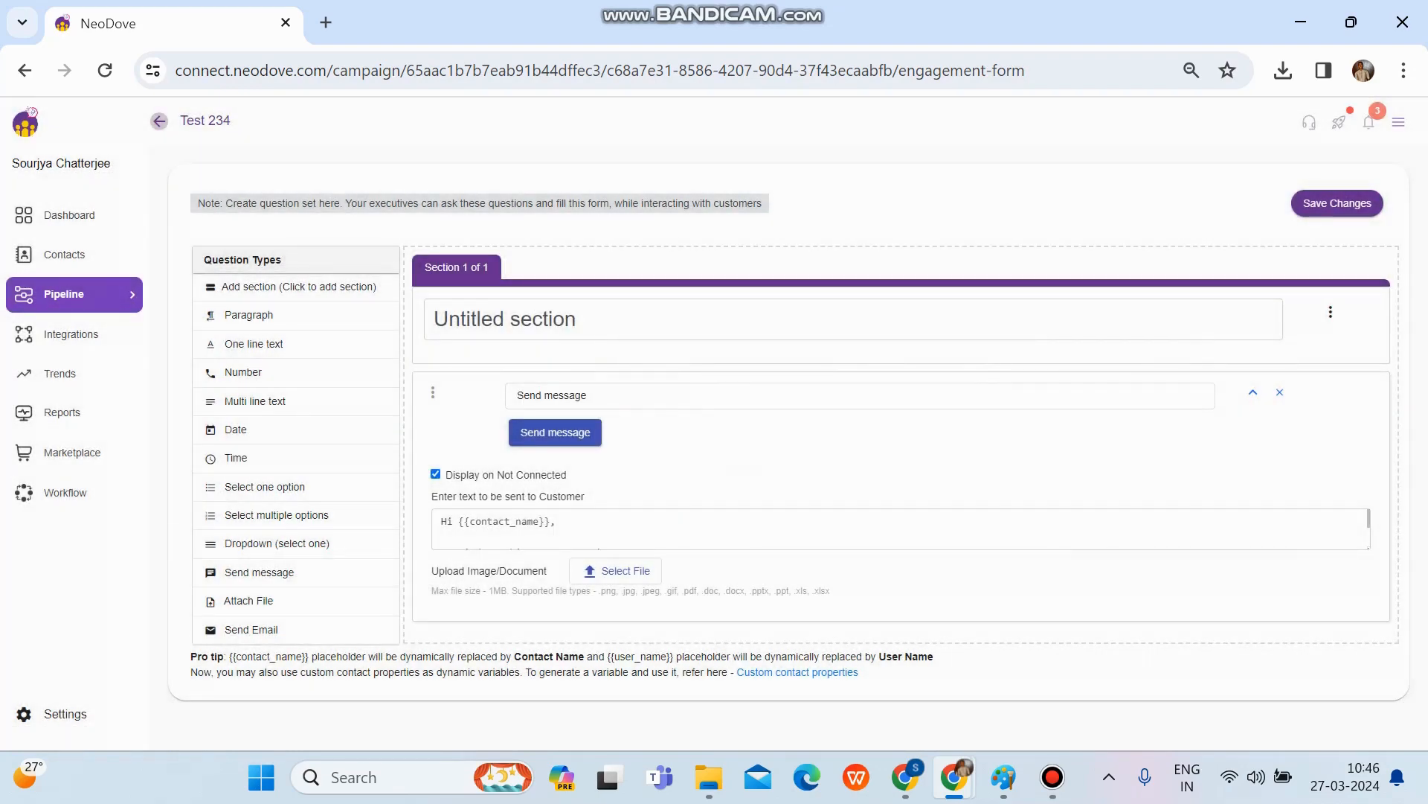
{"action": "left_click", "coordinate": [1280, 392]}
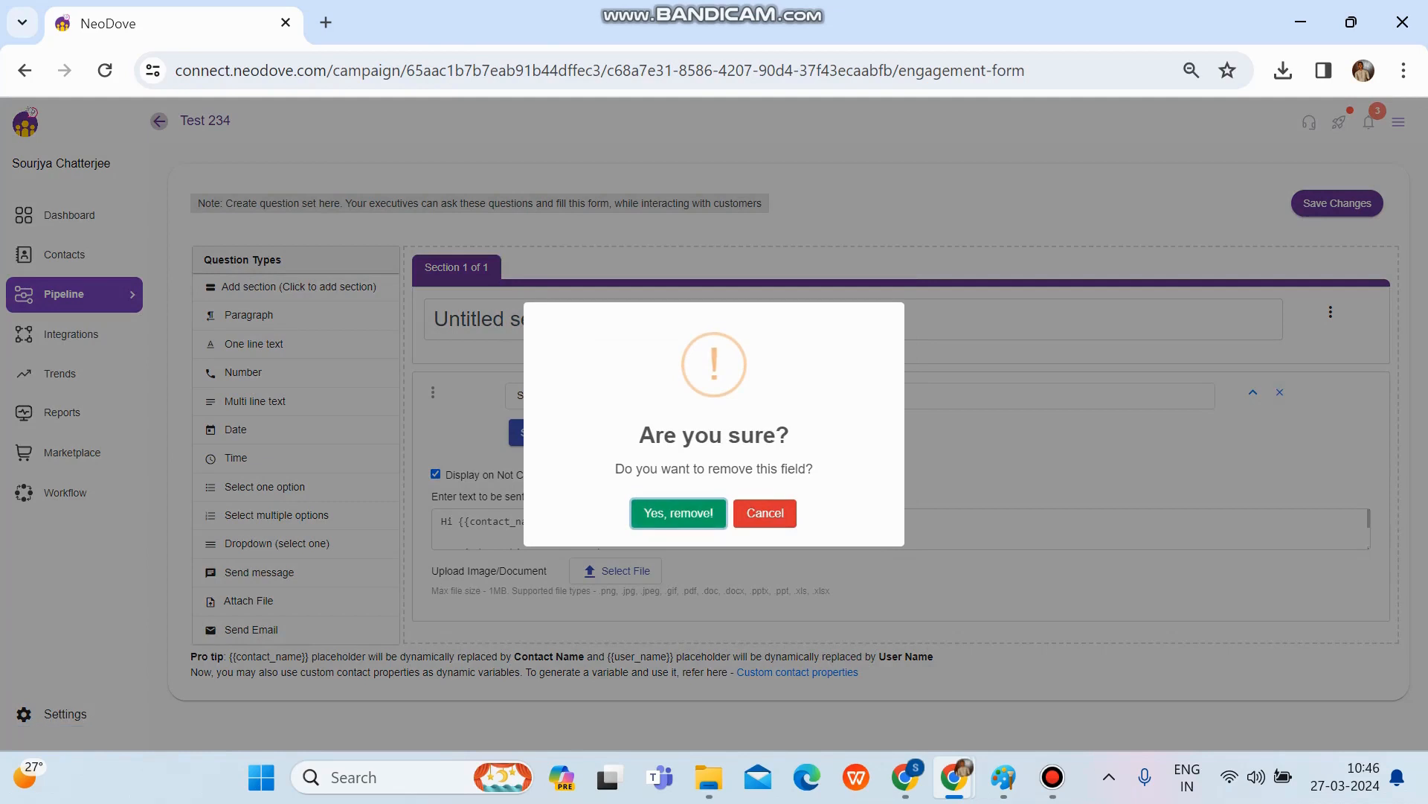
{"action": "key", "text": "Return"}
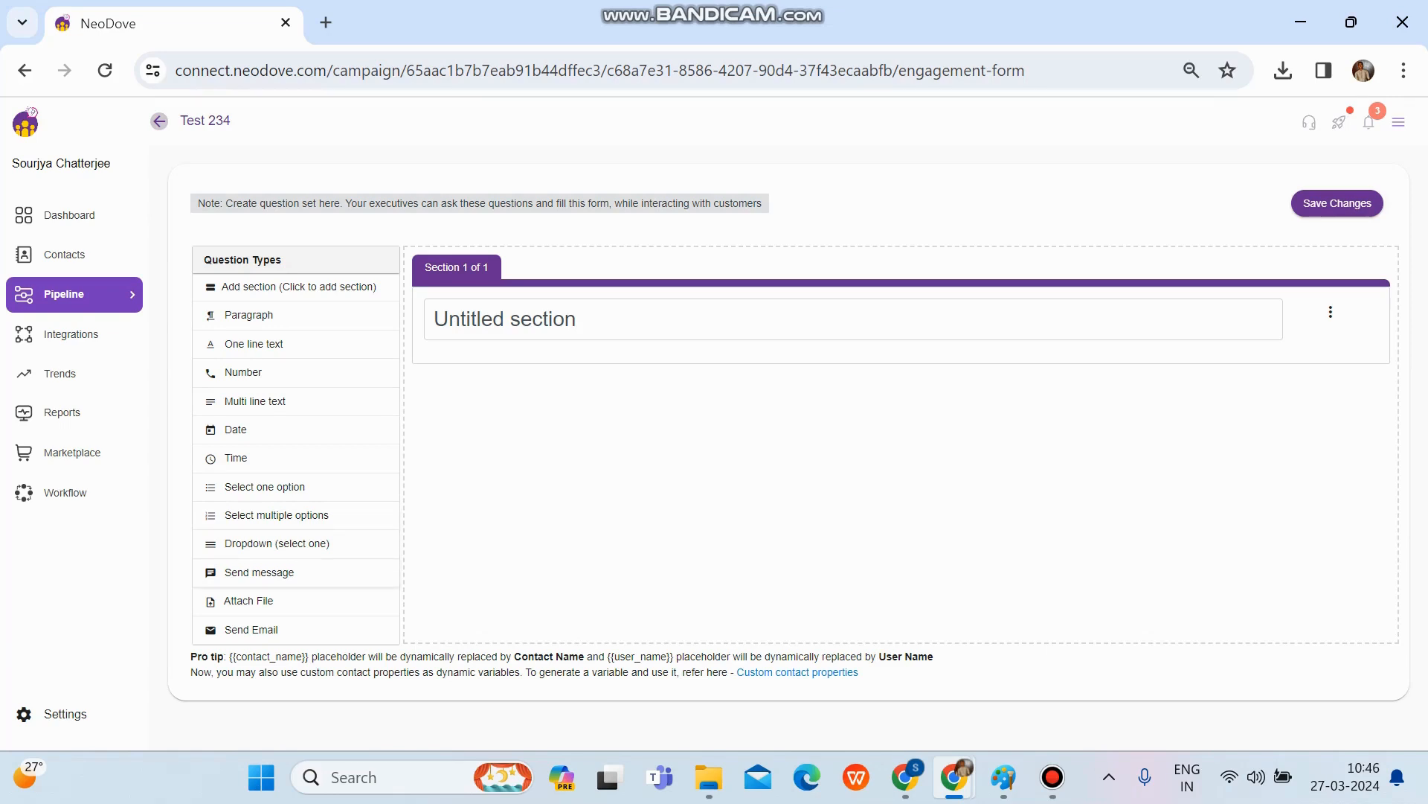
Step: Add a Send message field to the empty section, review its default customer text, and enable Display on Not Connected
{"action": "left_click_drag", "start_coordinate": [259, 571], "coordinate": [589, 476]}
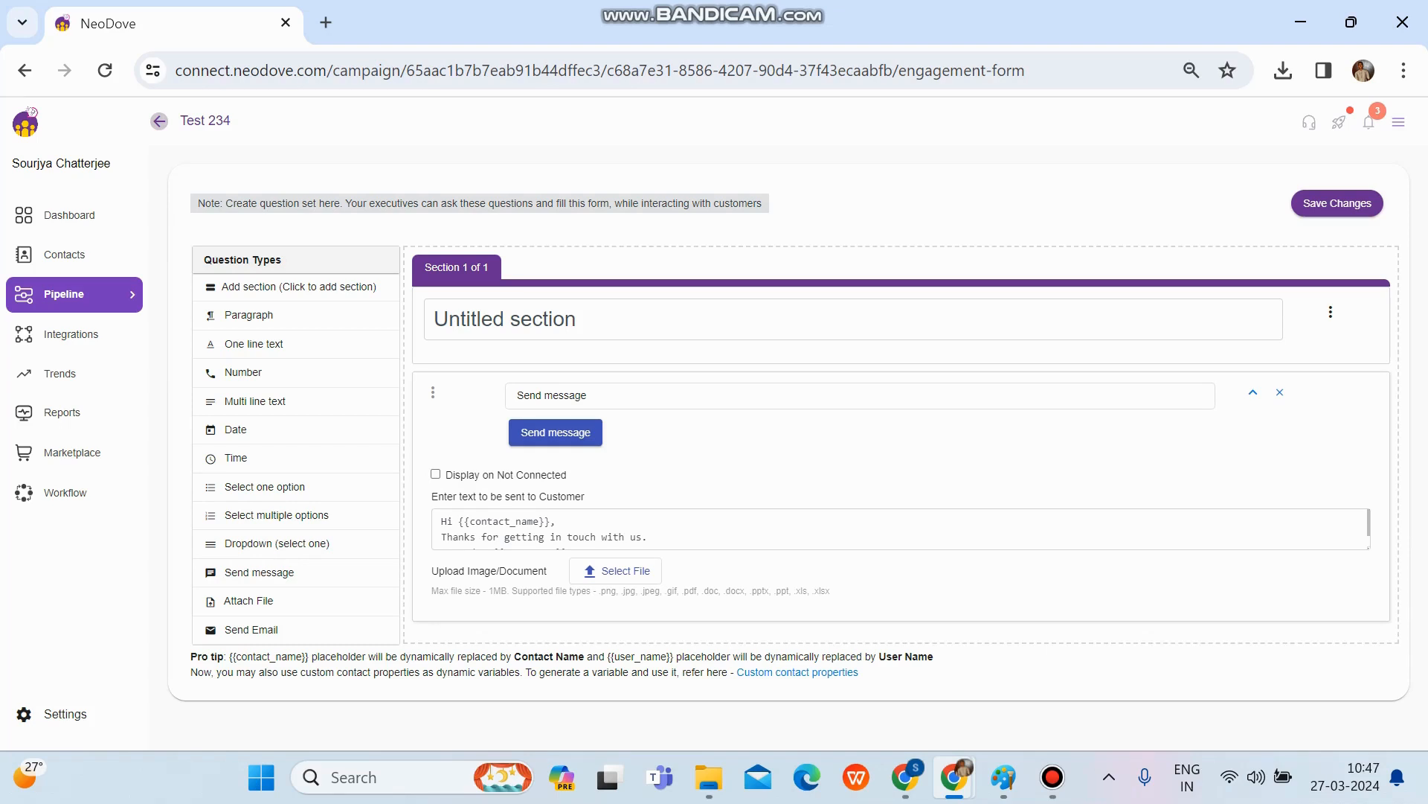
{"action": "scroll", "coordinate": [900, 529], "scroll_direction": "down", "scroll_amount": 1}
{"action": "scroll", "coordinate": [900, 529], "scroll_direction": "up", "scroll_amount": 1}
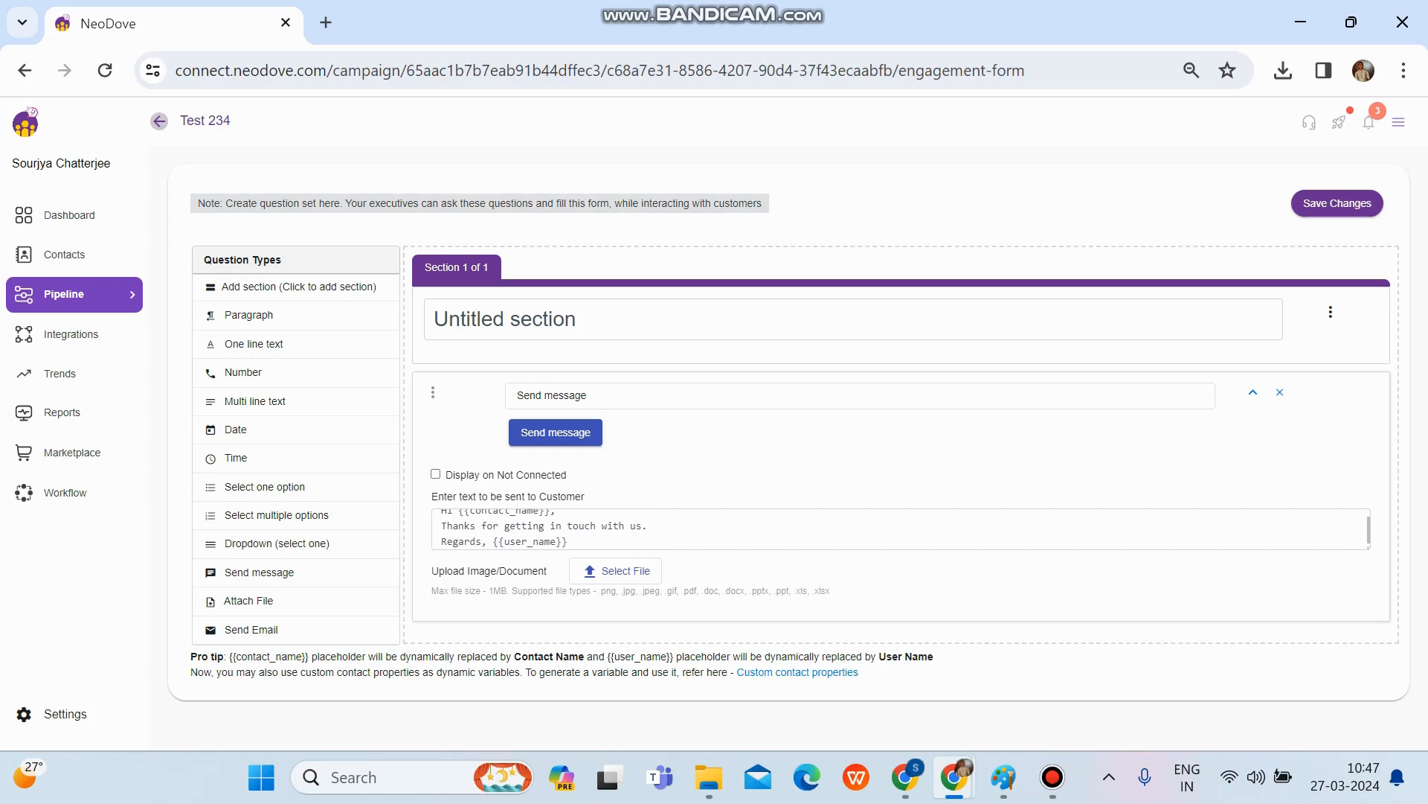
{"action": "left_click_drag", "start_coordinate": [442, 512], "coordinate": [561, 522]}
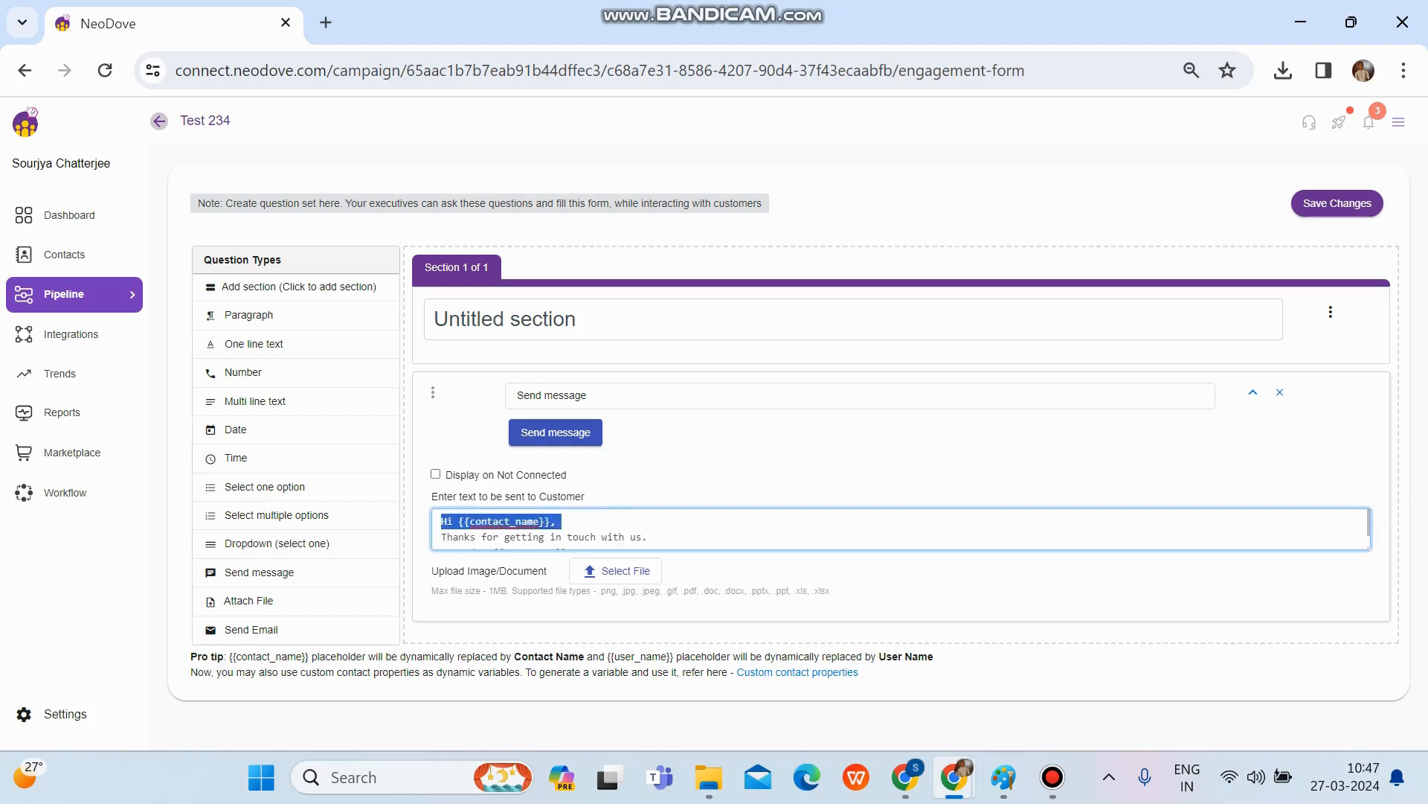
{"action": "left_click_drag", "start_coordinate": [648, 536], "coordinate": [441, 537]}
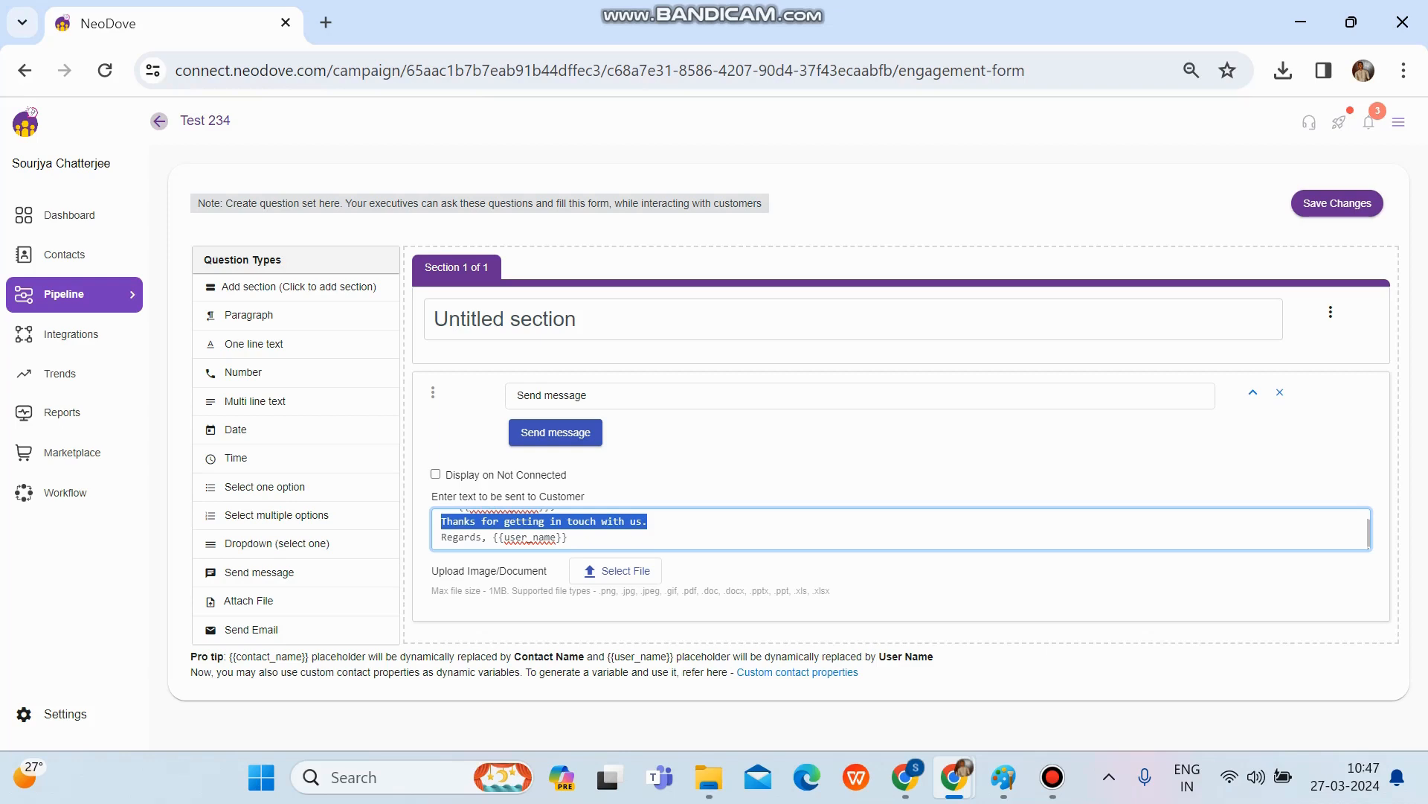
{"action": "scroll", "coordinate": [901, 529], "scroll_direction": "up", "scroll_amount": 1}
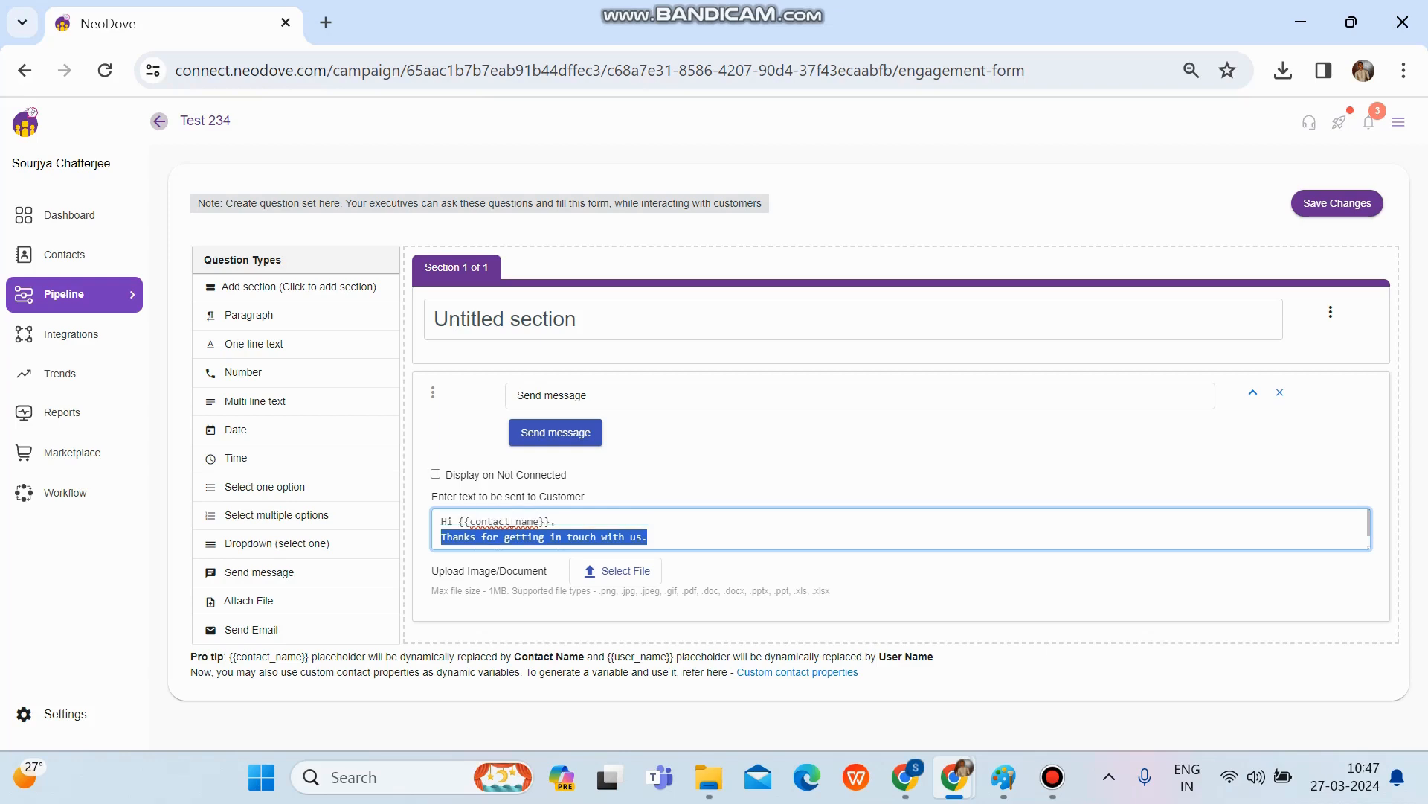
{"action": "left_click", "coordinate": [557, 522]}
{"action": "scroll", "coordinate": [557, 521], "scroll_direction": "down", "scroll_amount": 1}
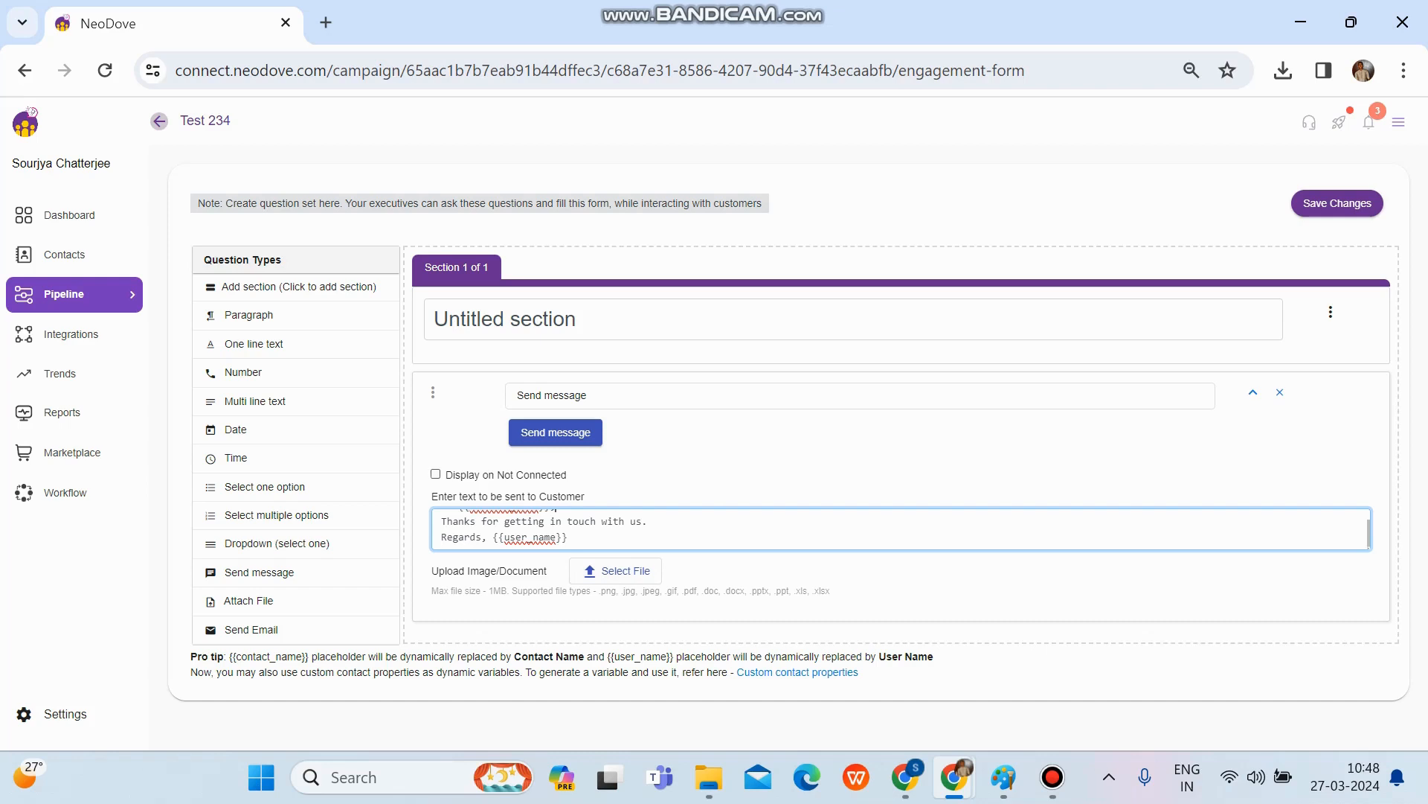
{"action": "left_click", "coordinate": [436, 474]}
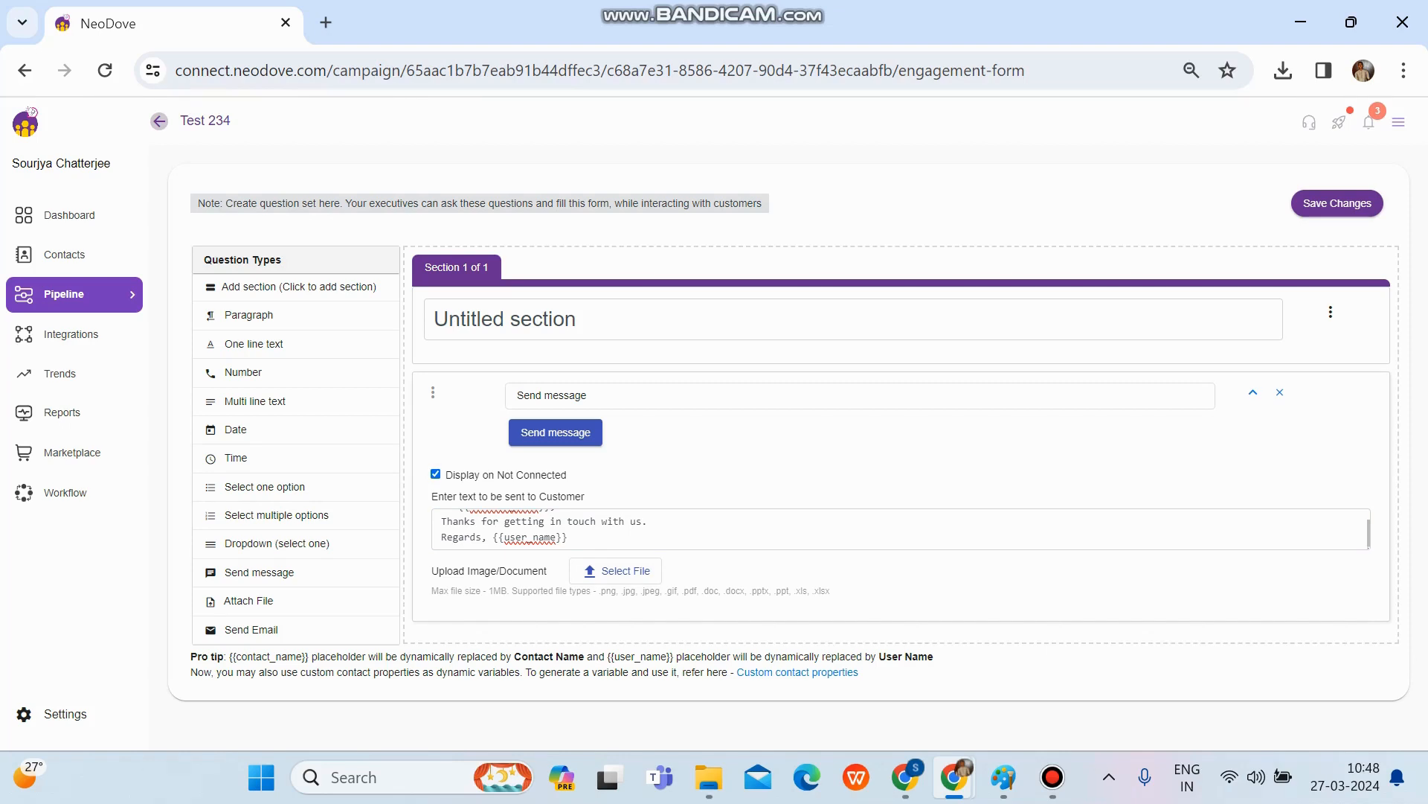
{"action": "scroll", "coordinate": [900, 529], "scroll_direction": "up", "scroll_amount": 1}
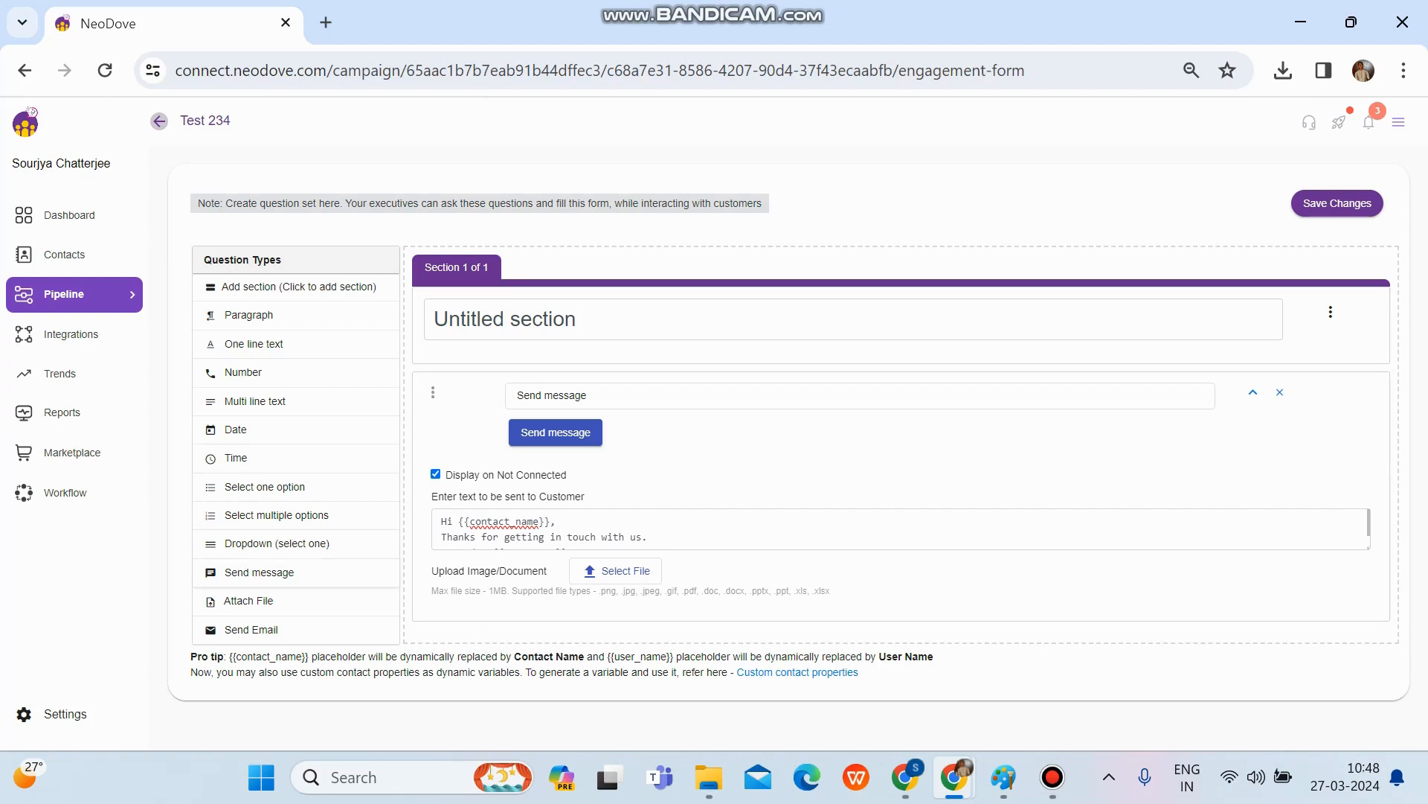
Step: Add a second Send message field below the first and go over its default customer text
{"action": "left_click_drag", "start_coordinate": [259, 572], "coordinate": [514, 621]}
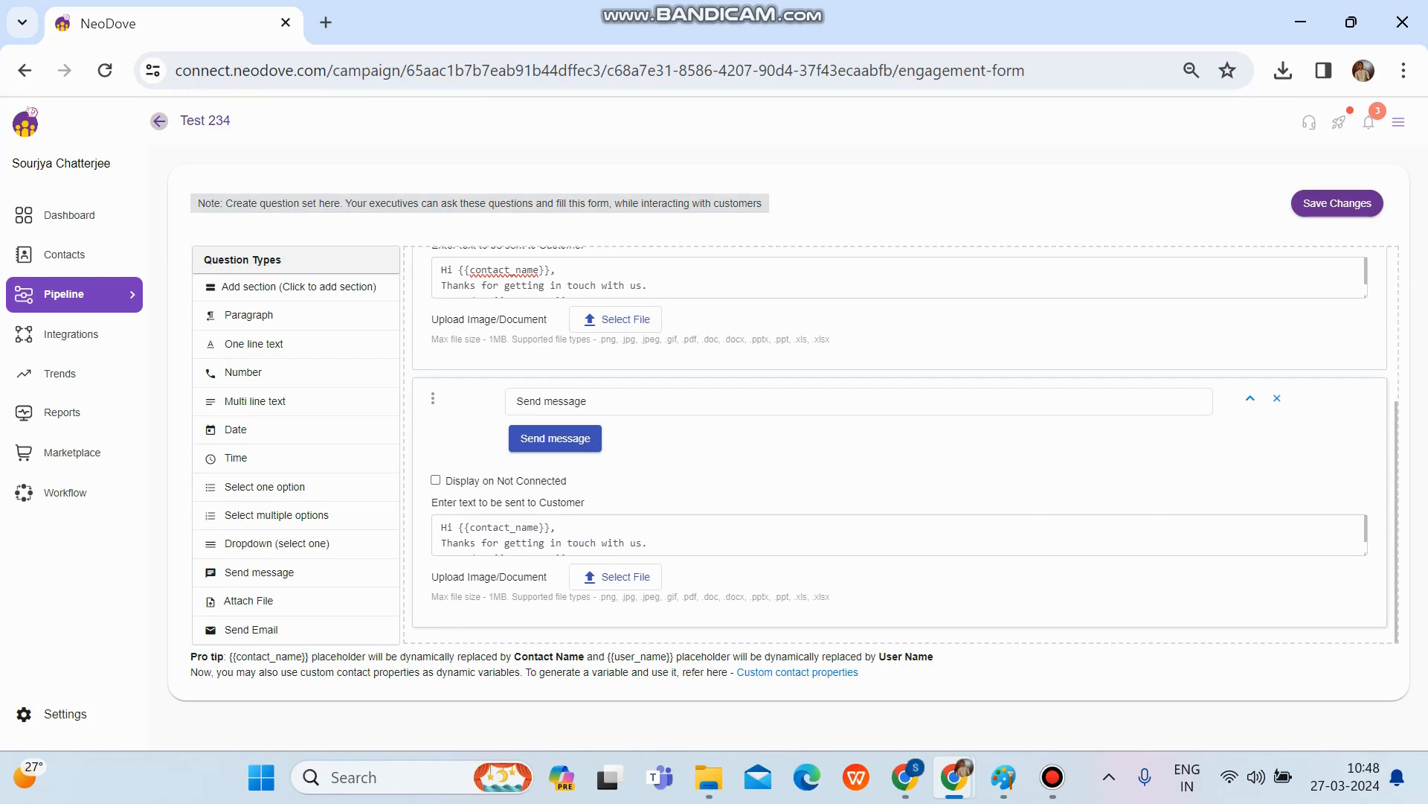
{"action": "triple_click", "coordinate": [523, 543]}
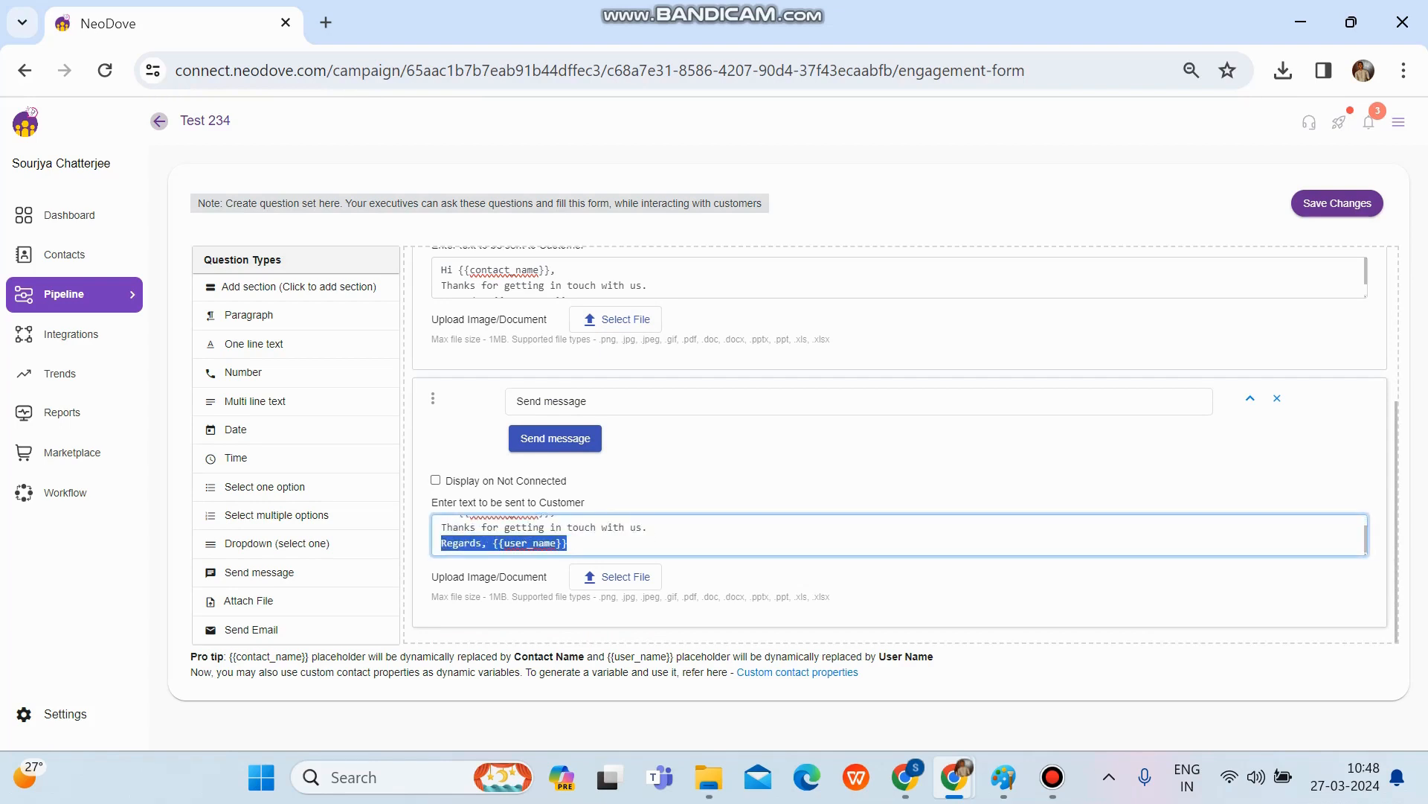
{"action": "double_click", "coordinate": [525, 527]}
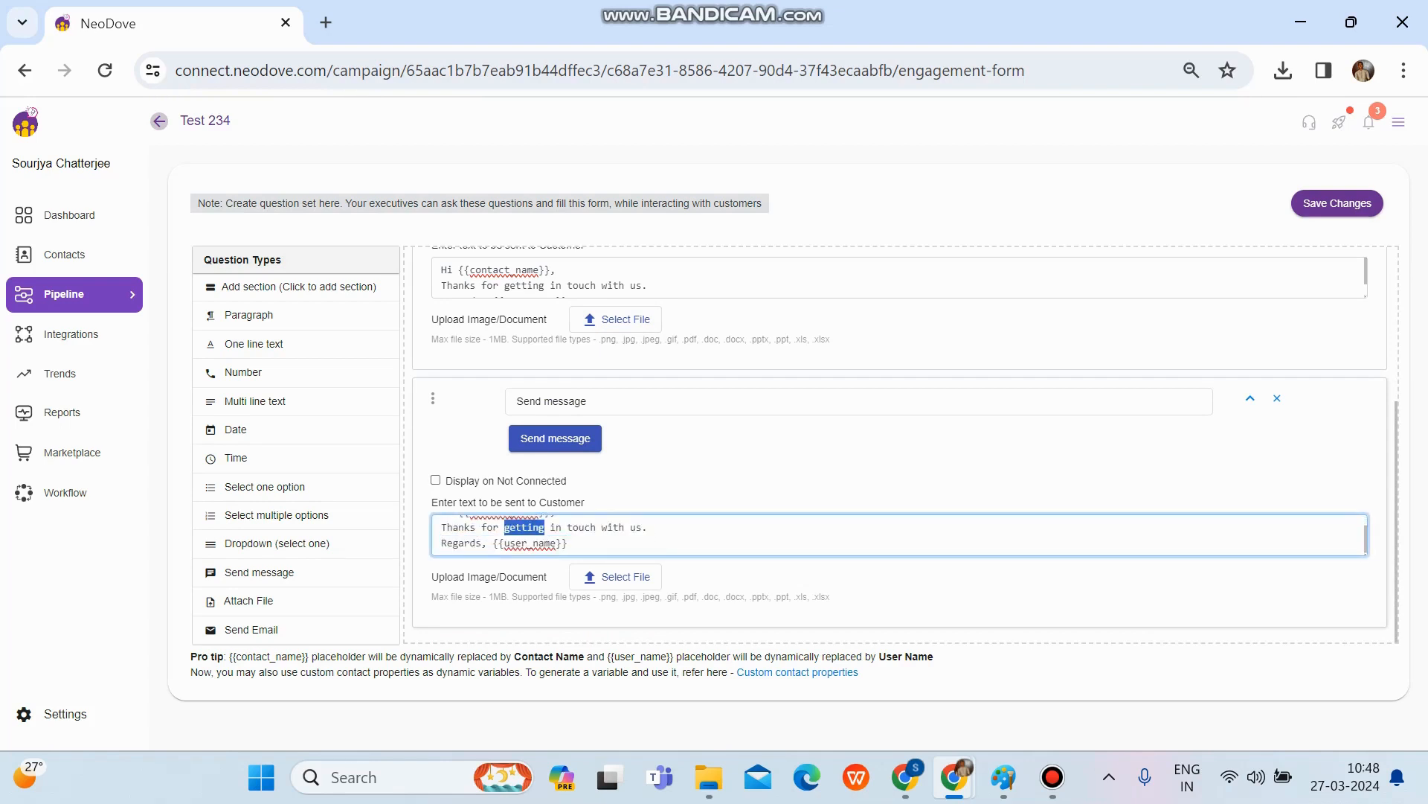